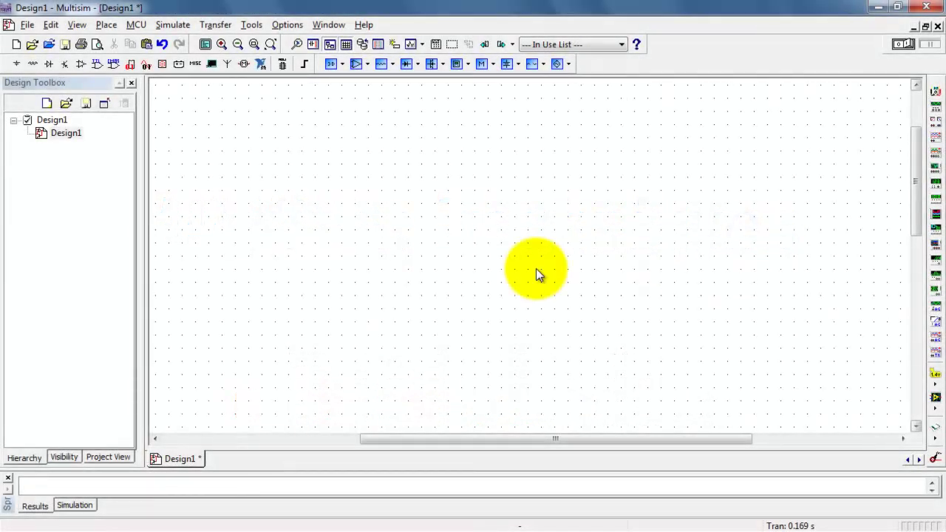
Place function generator XFG1 and open its settings, showing a 1 Hz, 10 Vp sine.
click(936, 106)
click(297, 246)
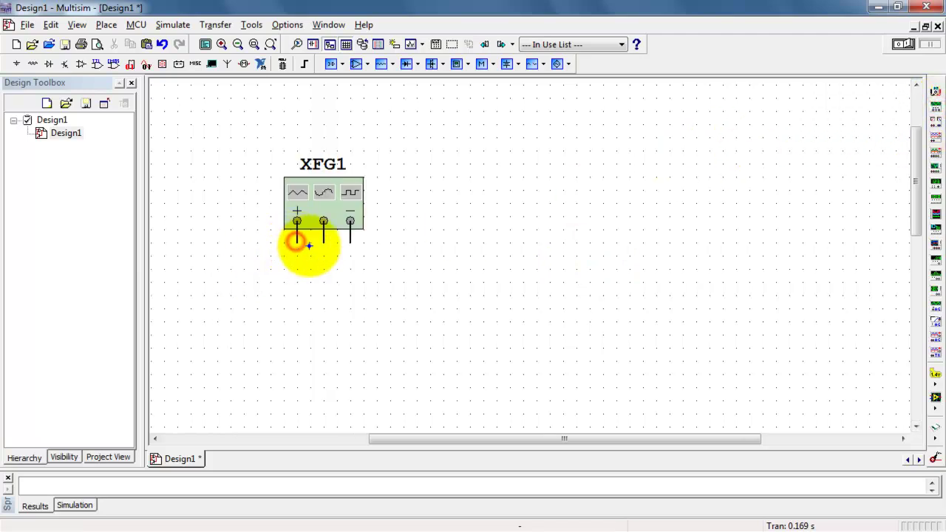
double_click(329, 205)
drag(443, 186, 134, 192)
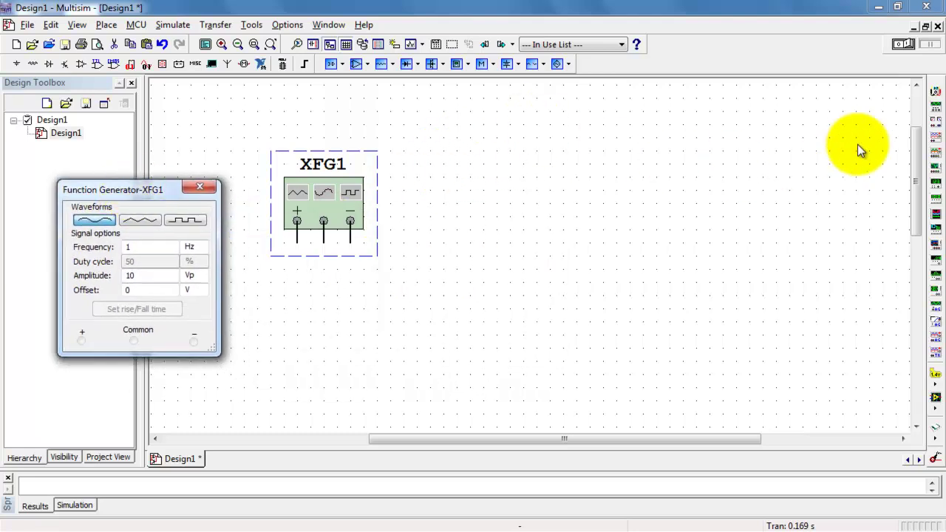
Place oscilloscope XSC1 beside the generator and a ground symbol below the instruments.
click(937, 140)
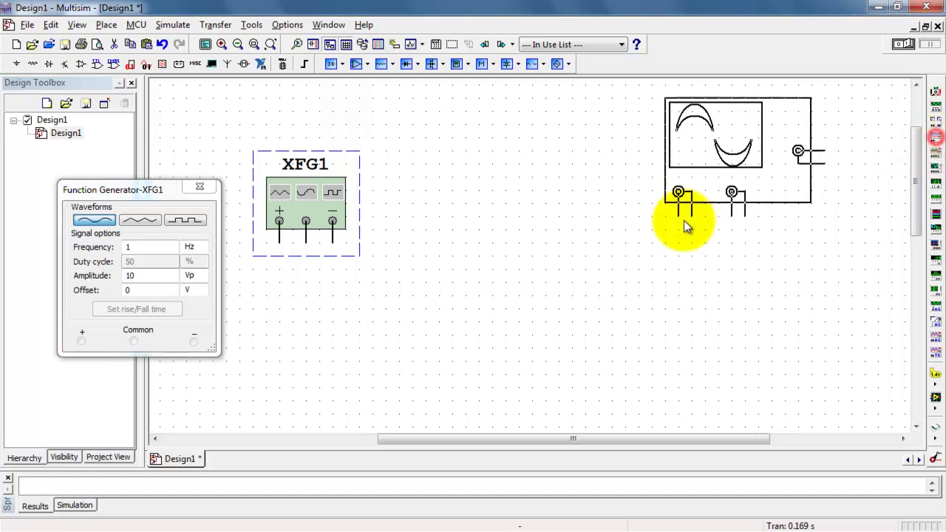
click(460, 268)
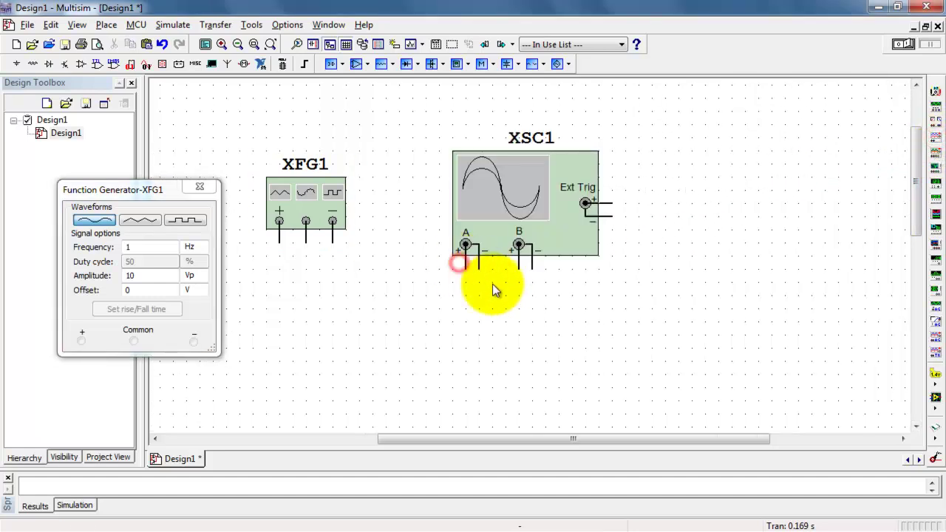
click(519, 65)
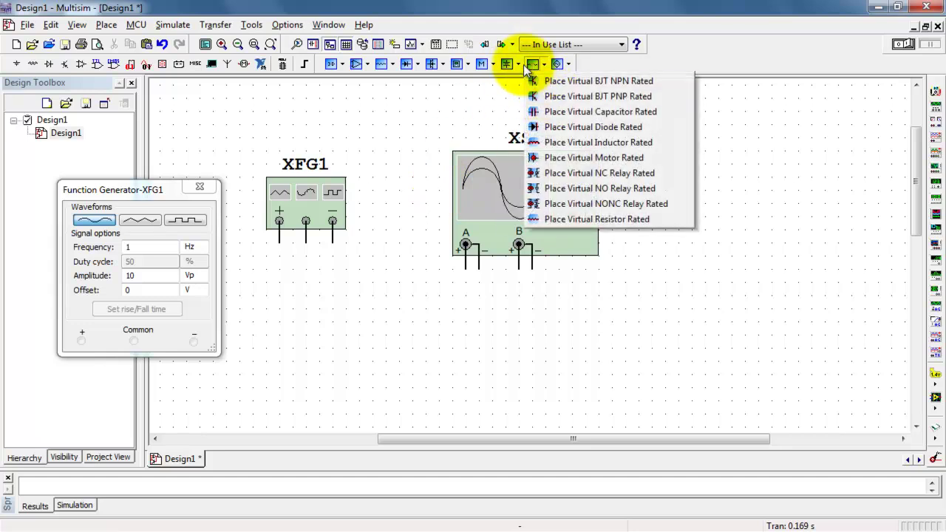
click(528, 118)
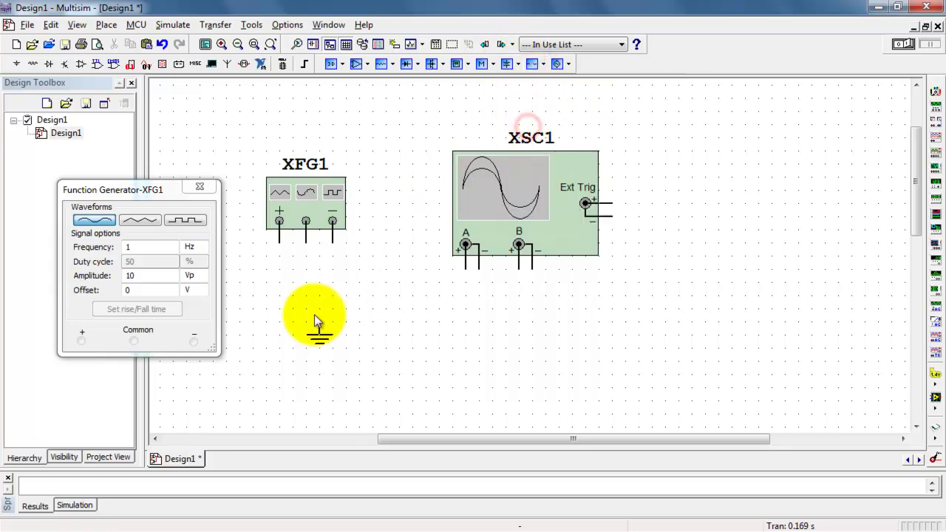
click(386, 338)
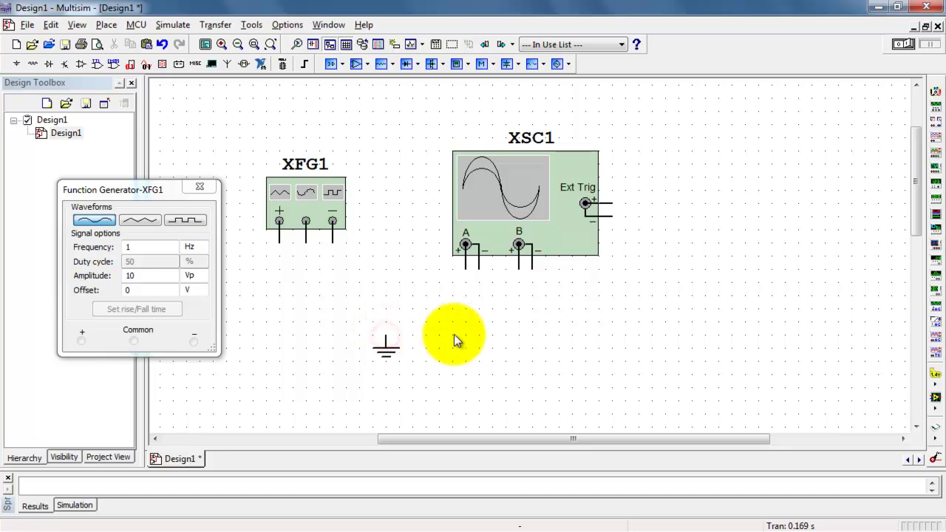
Wire scope channel A's minus and the generator's minus terminal to ground.
click(480, 270)
click(480, 319)
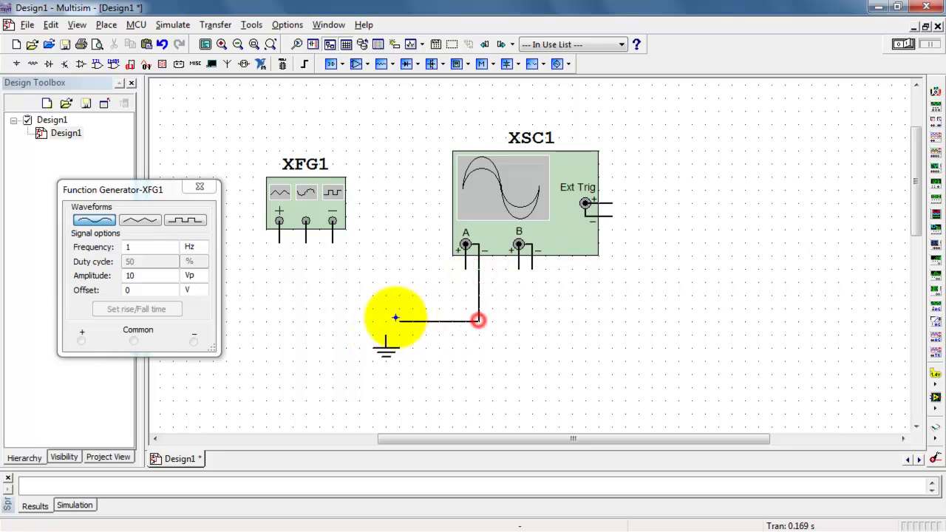
click(385, 322)
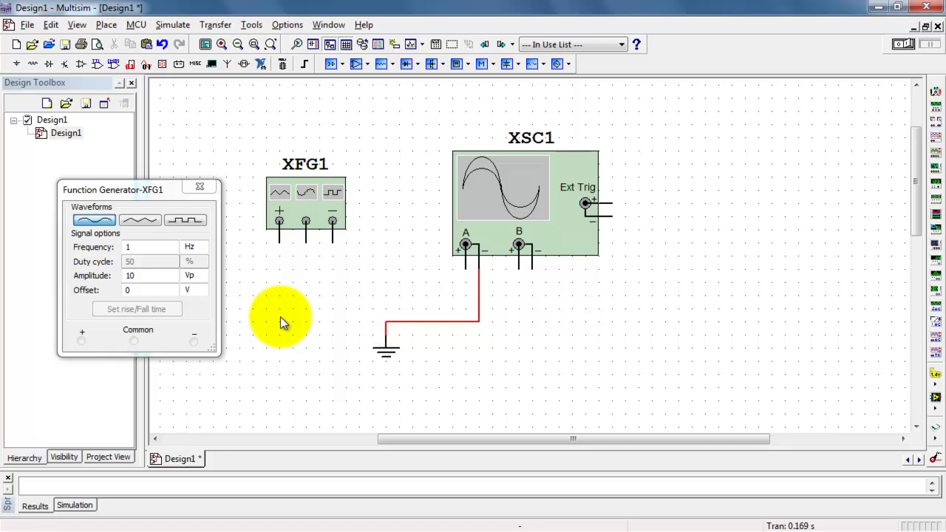
click(332, 244)
click(385, 321)
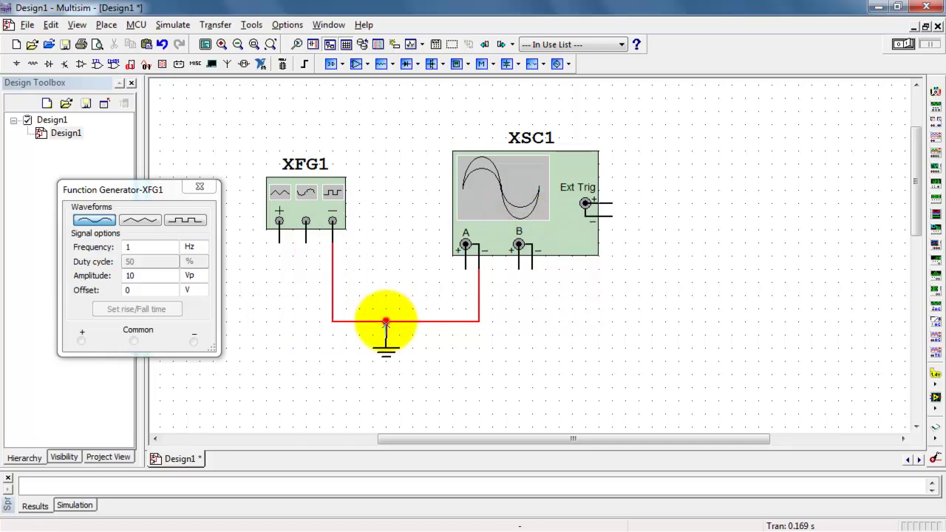
click(278, 243)
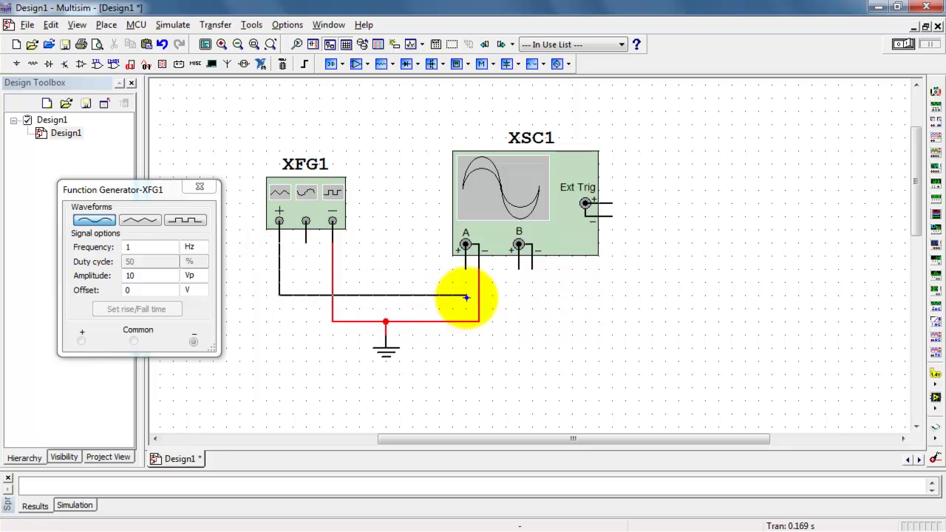
Connect the generator's + output to channel A and open the oscilloscope display.
click(468, 270)
double_click(517, 197)
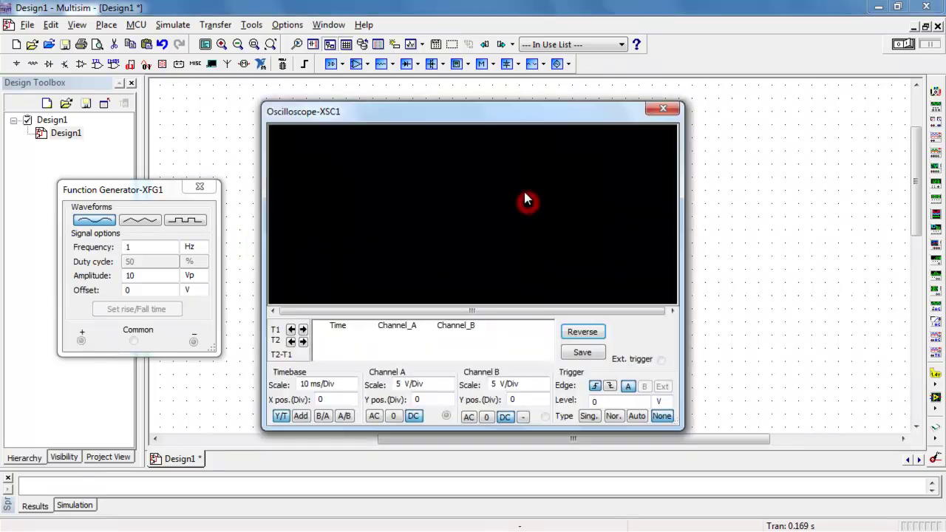
drag(520, 125, 752, 116)
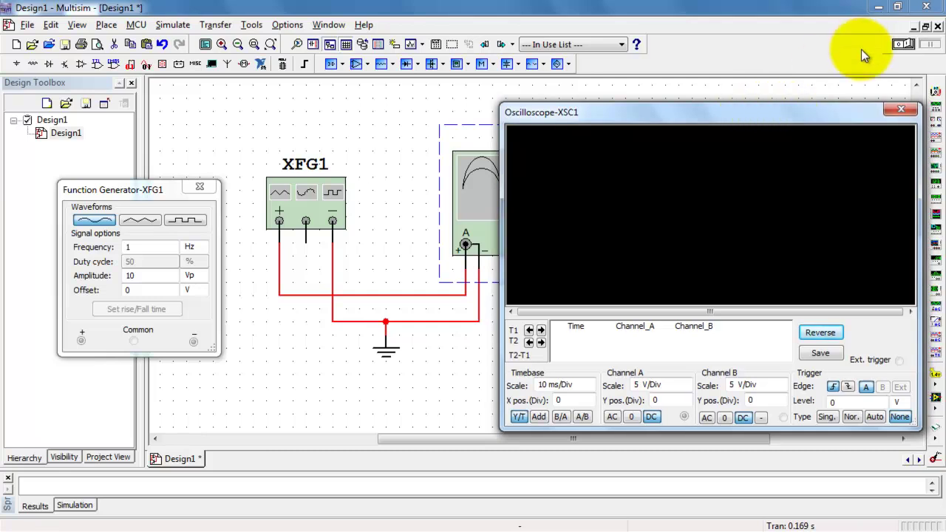
Run the simulation, change the generator frequency to 10 Hz, and rerun it.
click(906, 44)
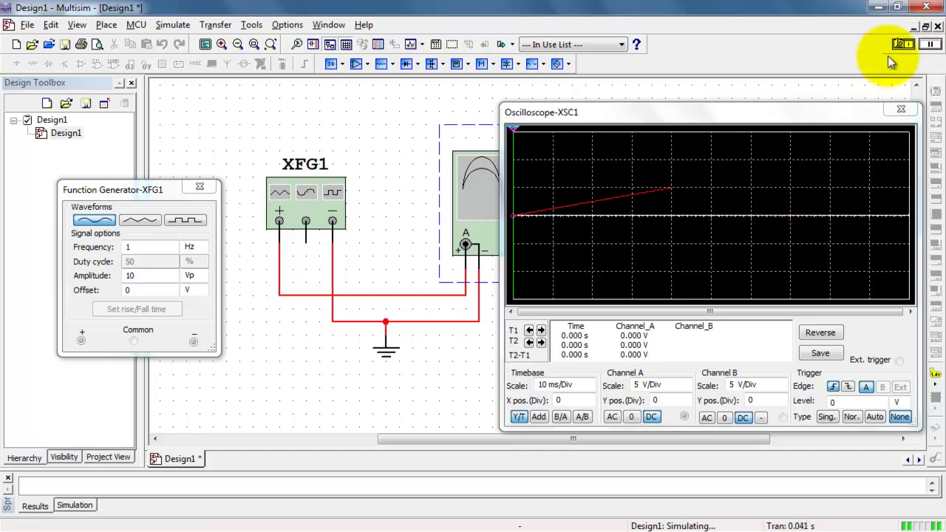
click(905, 43)
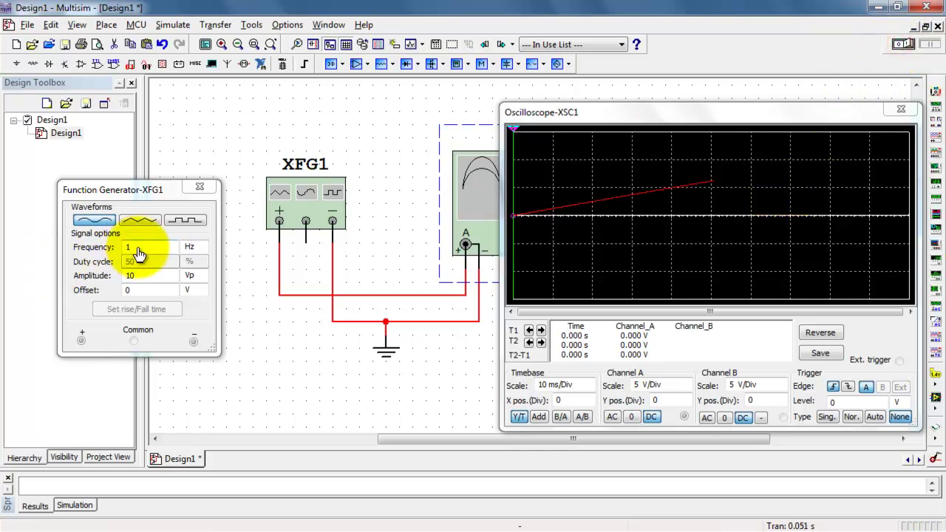
click(141, 250)
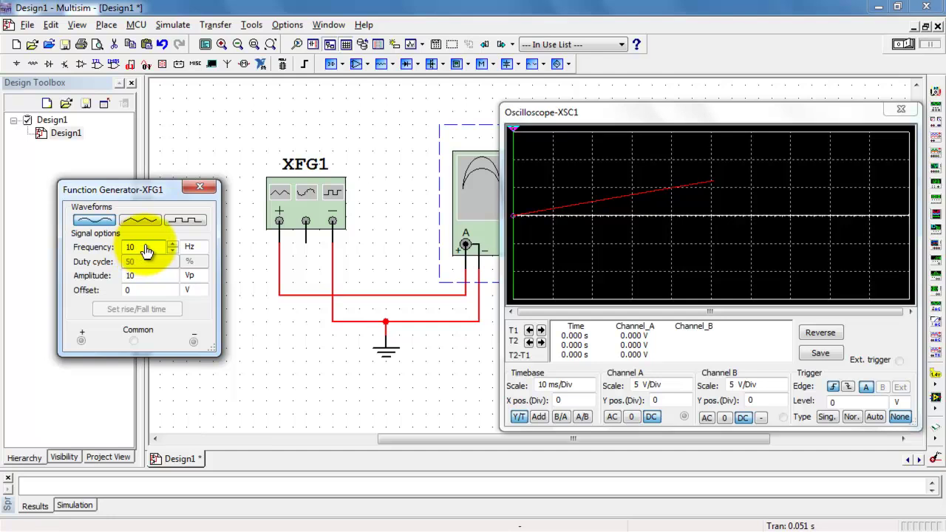
click(905, 44)
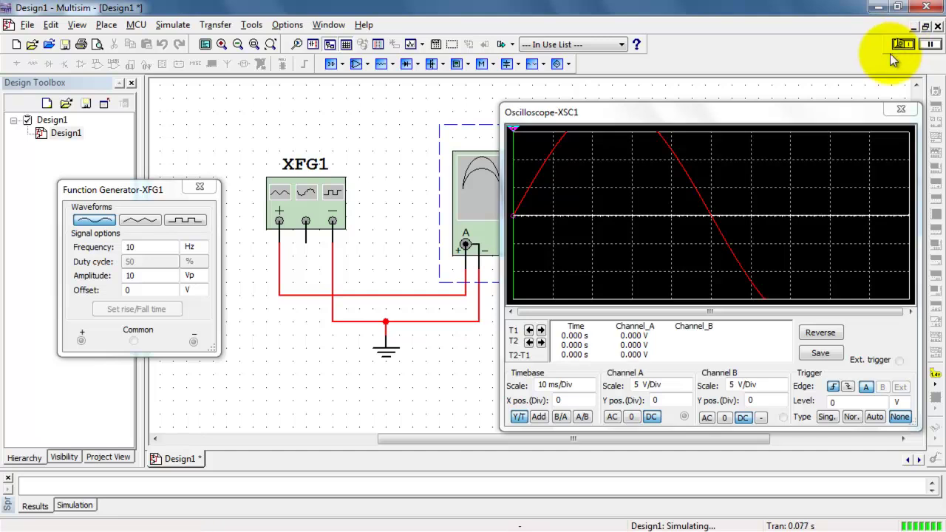
click(900, 45)
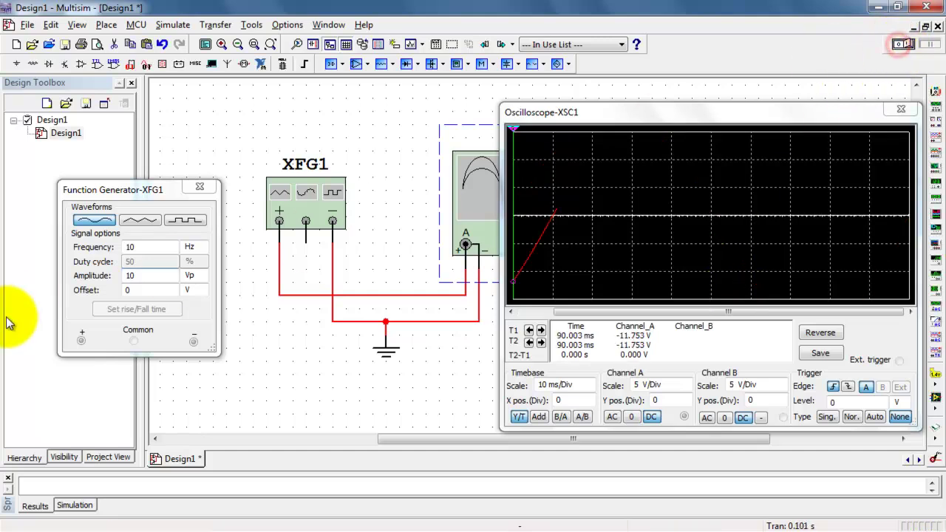
Set the generator frequency to 100 Hz and run the simulation.
click(147, 252)
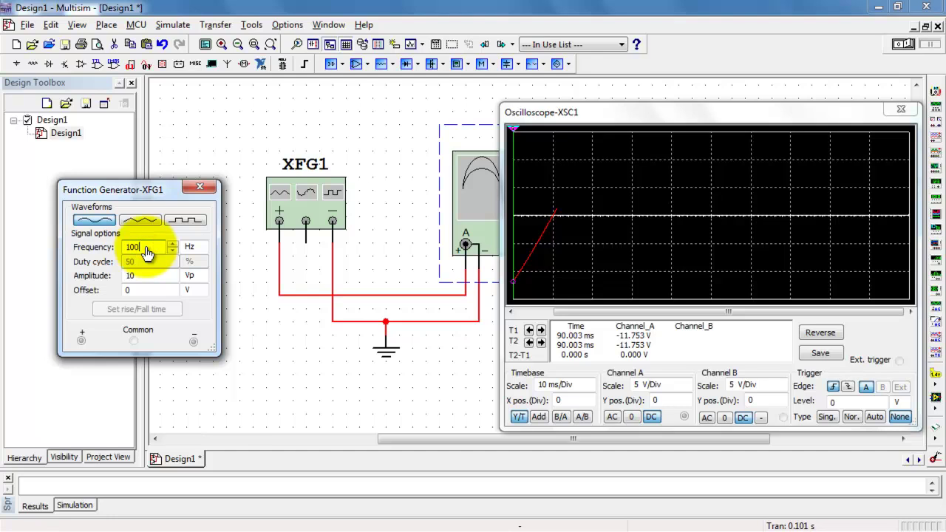
click(908, 46)
click(908, 46)
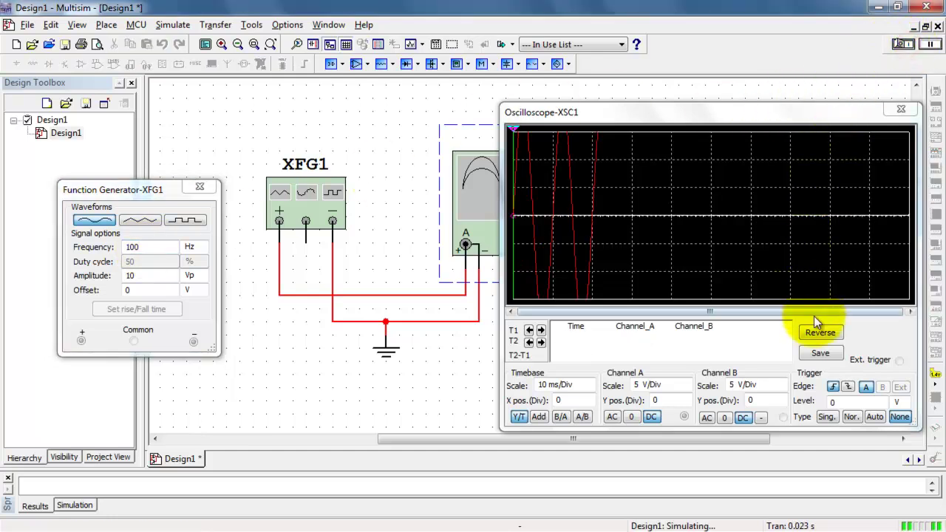
Raise channel A's scale to 10 V/Div, stop, and scroll the trace back to its start.
click(684, 392)
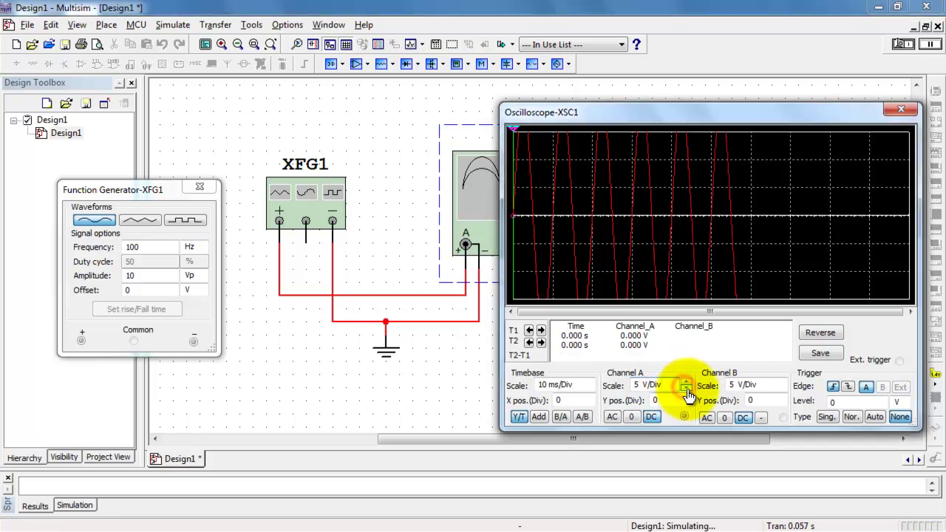
click(686, 386)
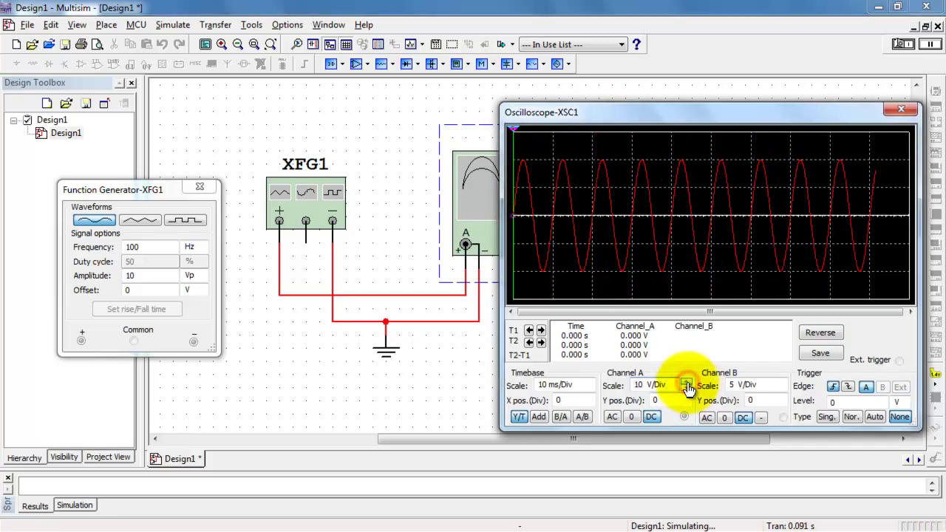
click(899, 44)
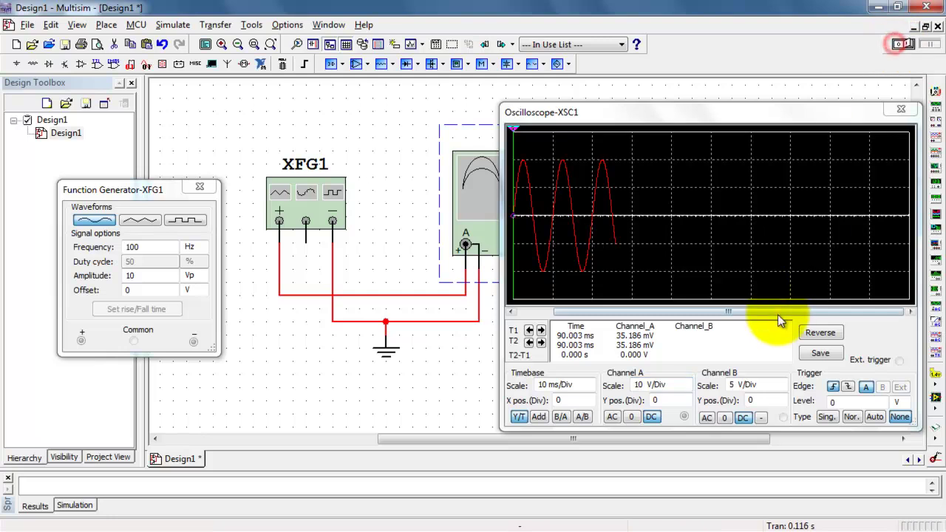
drag(777, 313, 650, 330)
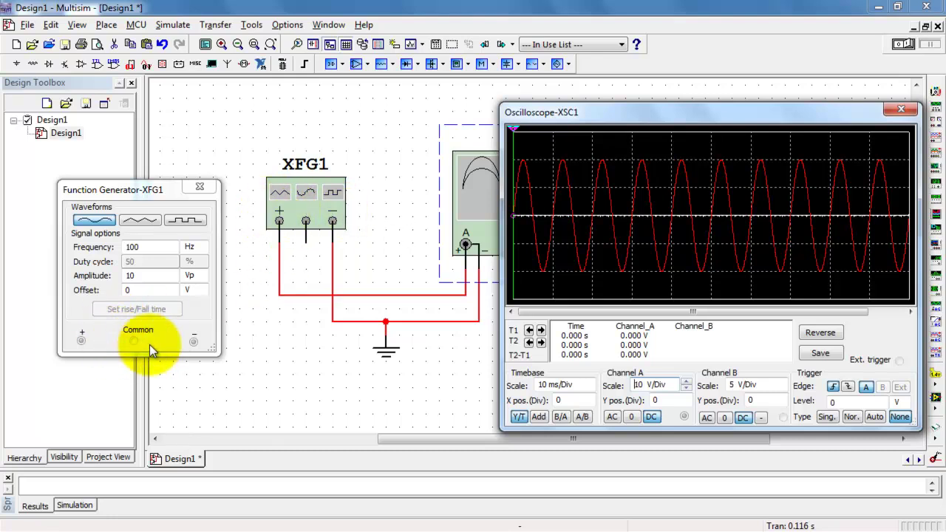
Wire the generator's common terminal to the ground junction.
click(335, 272)
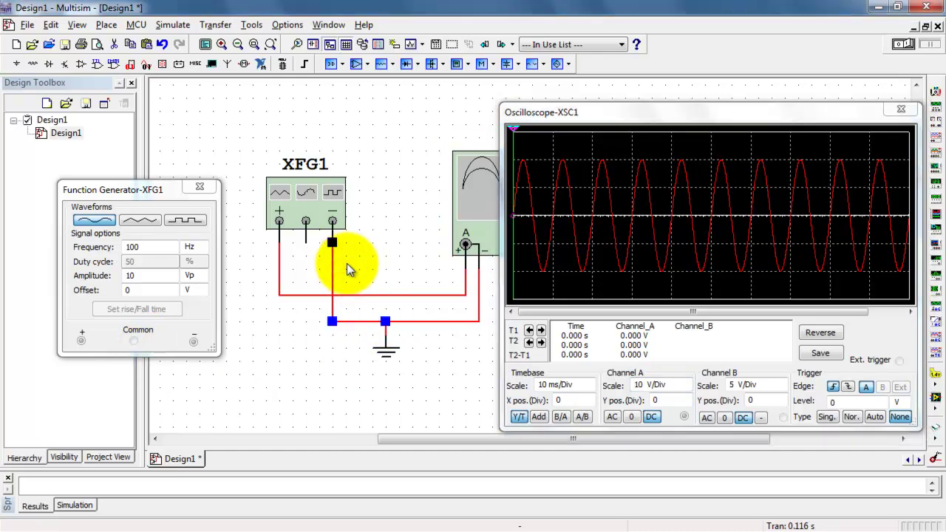
click(306, 242)
click(386, 320)
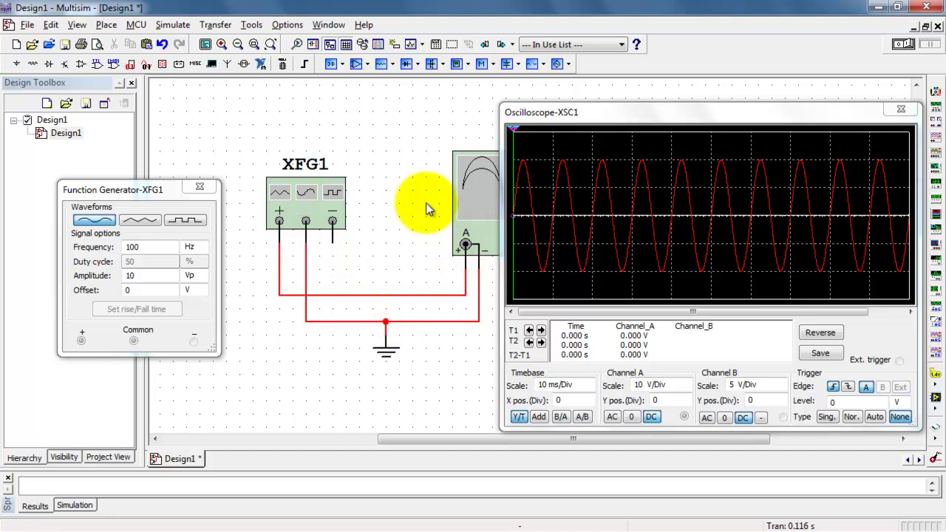
Run and stop the simulation to capture the sine, then uncover the XSC1 symbol.
click(903, 45)
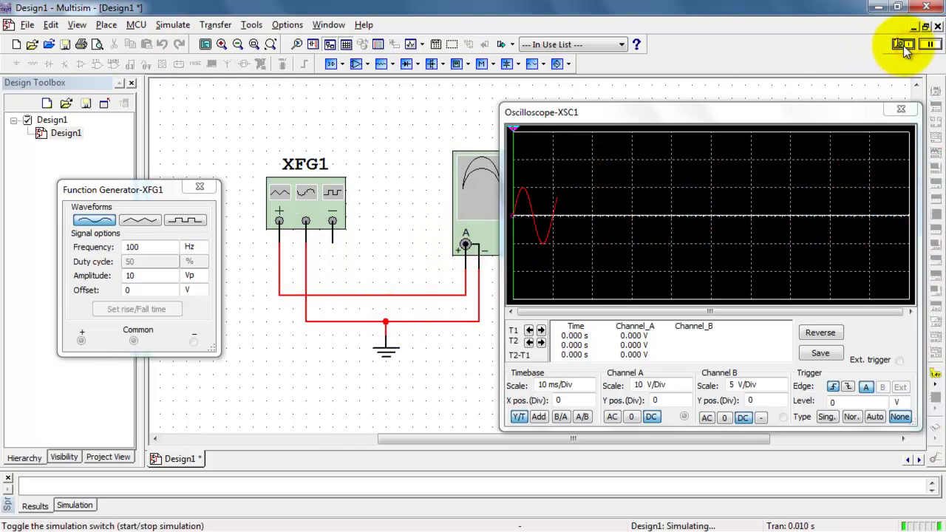
click(903, 45)
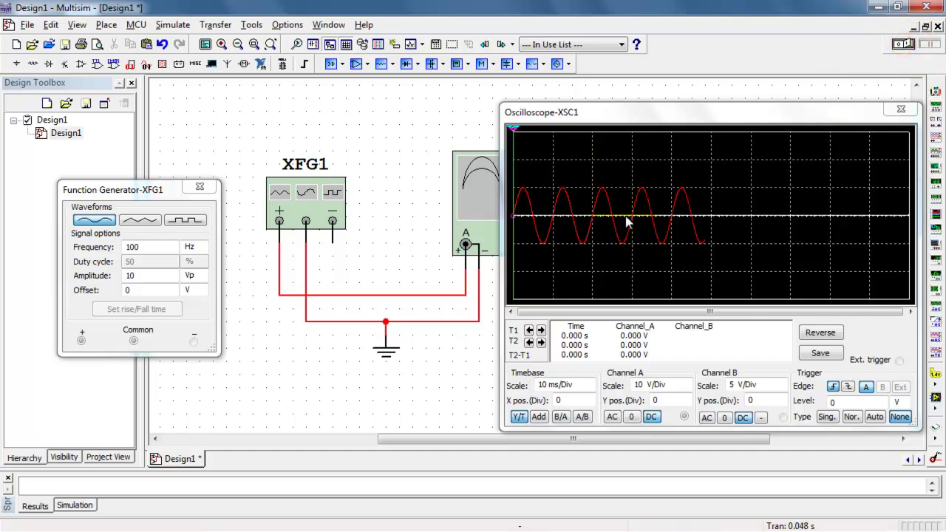
drag(649, 113, 771, 109)
Wire XFG1's minus terminal to channel B's + input and colour that wire cyan.
click(332, 240)
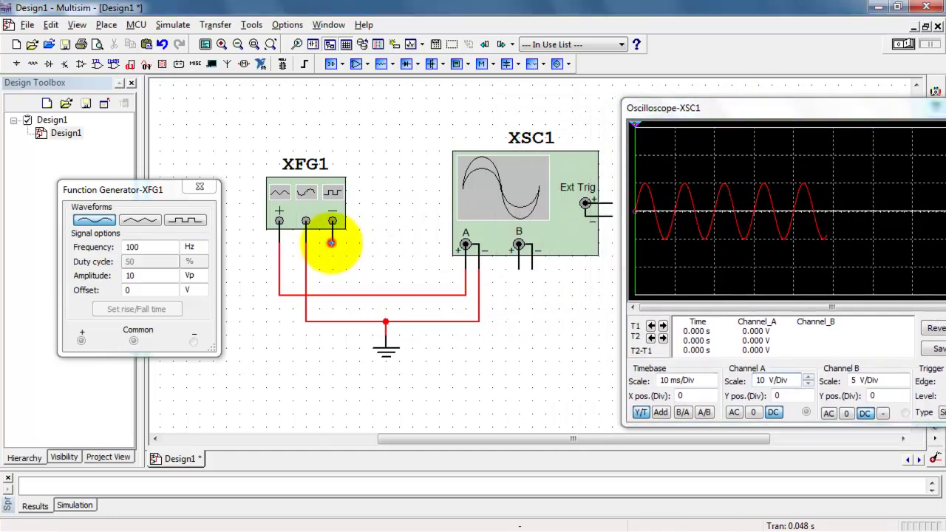
click(329, 281)
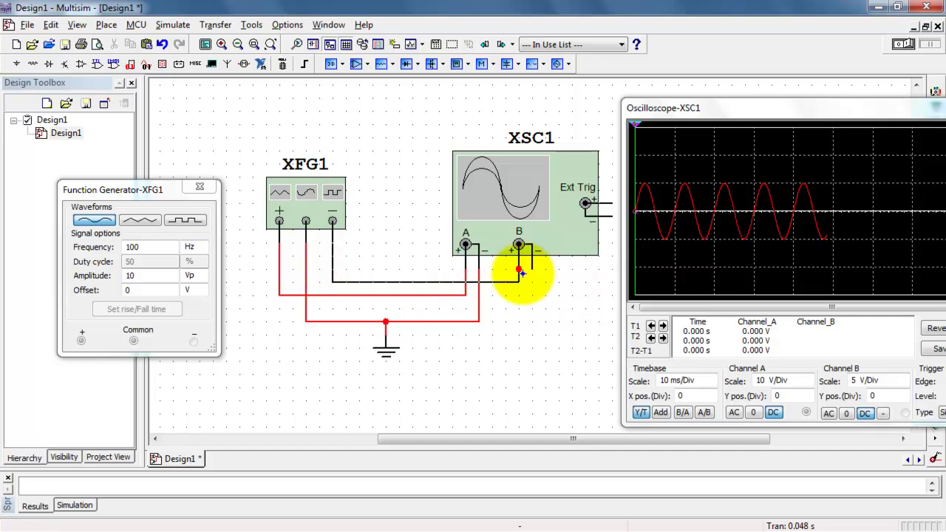
click(521, 272)
right_click(428, 280)
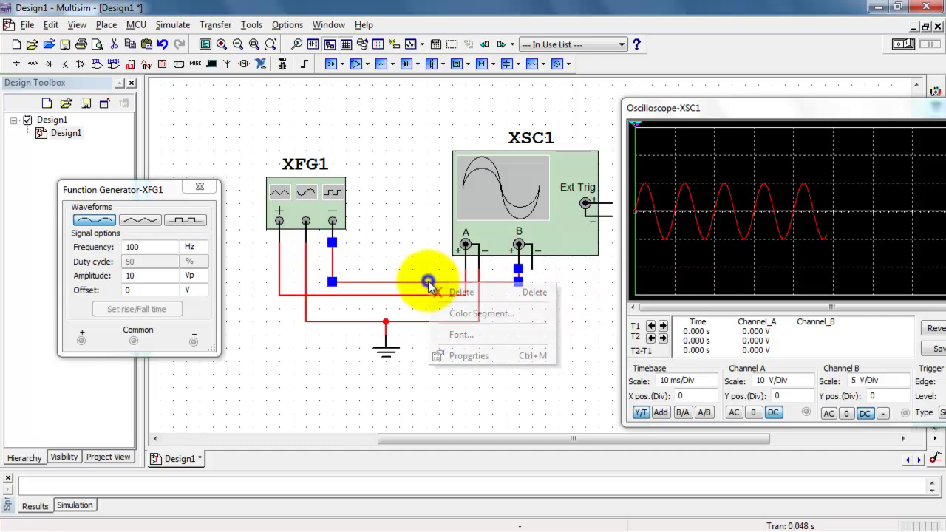
click(465, 310)
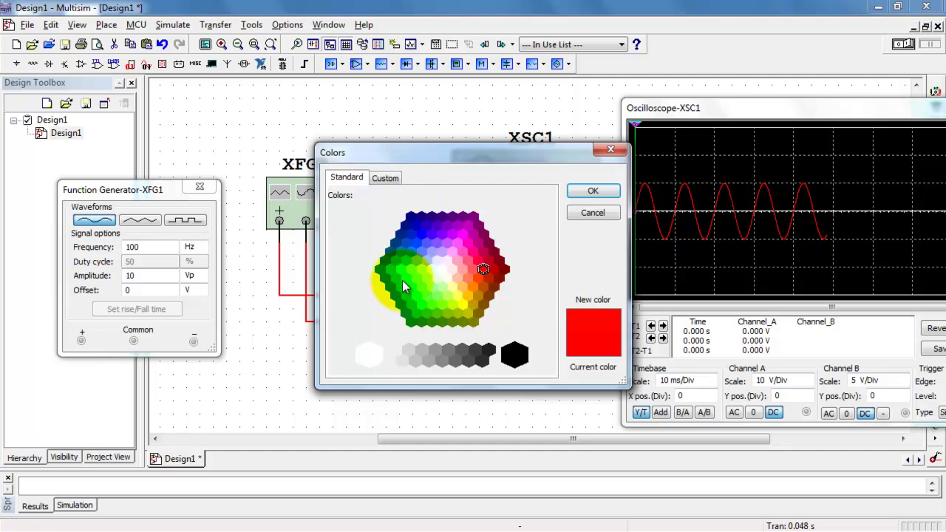
click(400, 269)
click(596, 193)
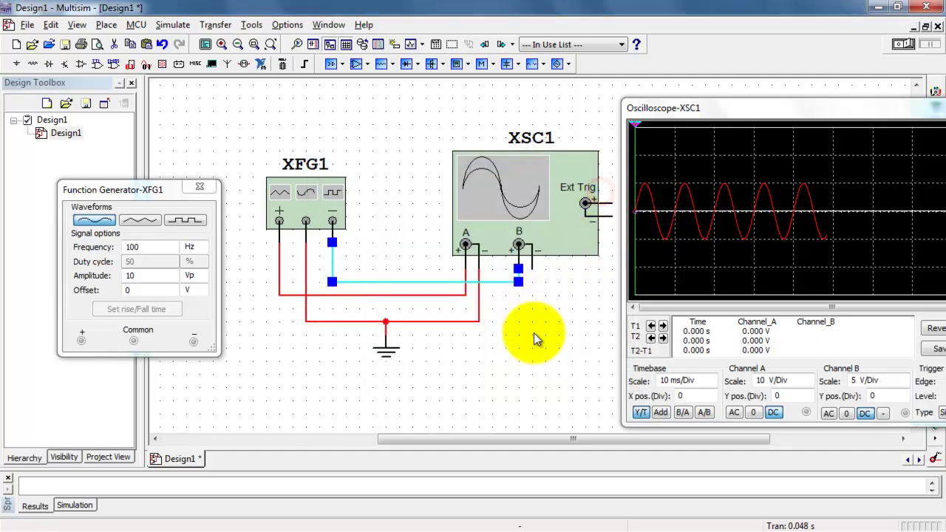
click(534, 330)
Connect channel B's minus pin to the ground wire.
click(532, 269)
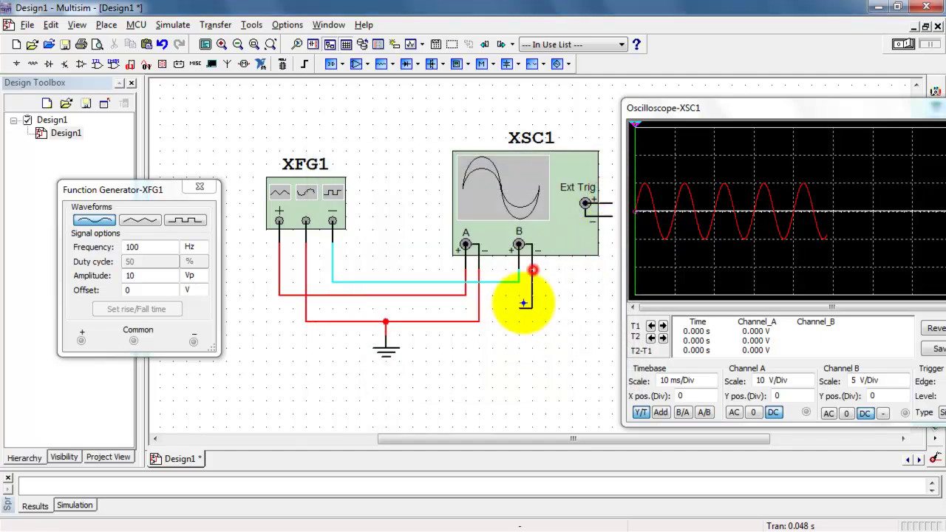
click(479, 320)
drag(741, 116, 604, 122)
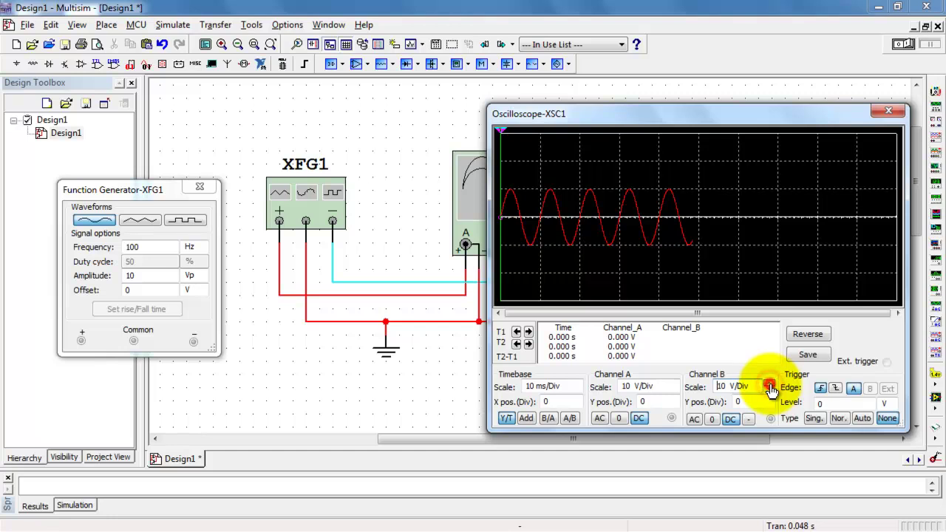
Run the simulation to show channel B's sine inverted against channel A.
click(903, 46)
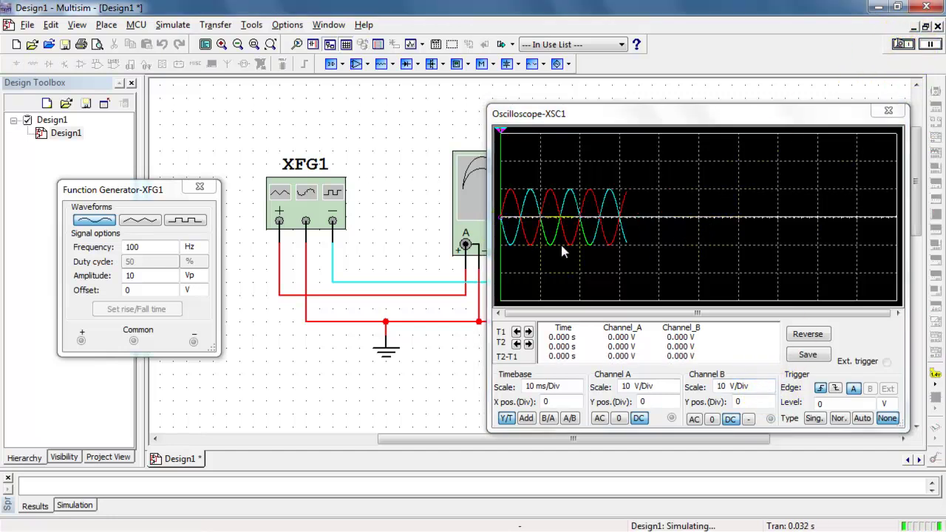
click(899, 42)
drag(682, 113, 770, 127)
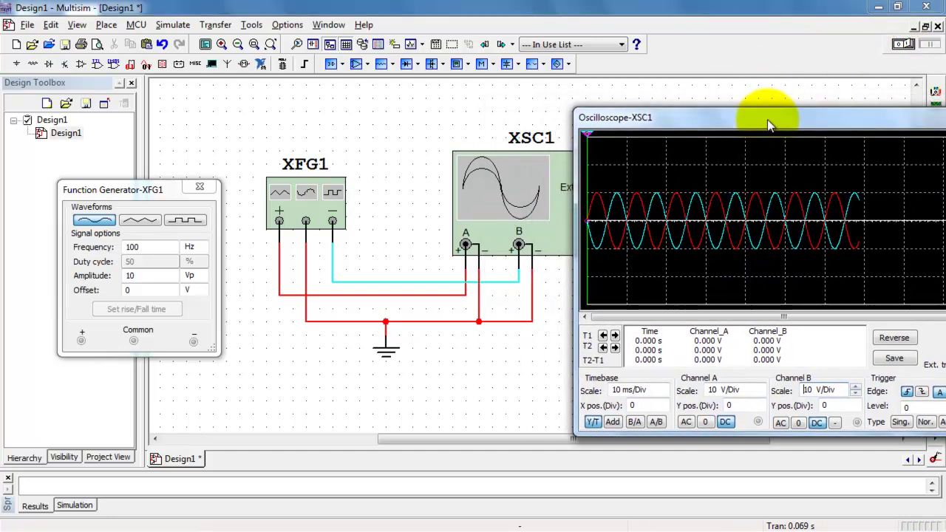
Delete the cyan wire and the ground wire going to channel B.
click(516, 283)
key(Delete)
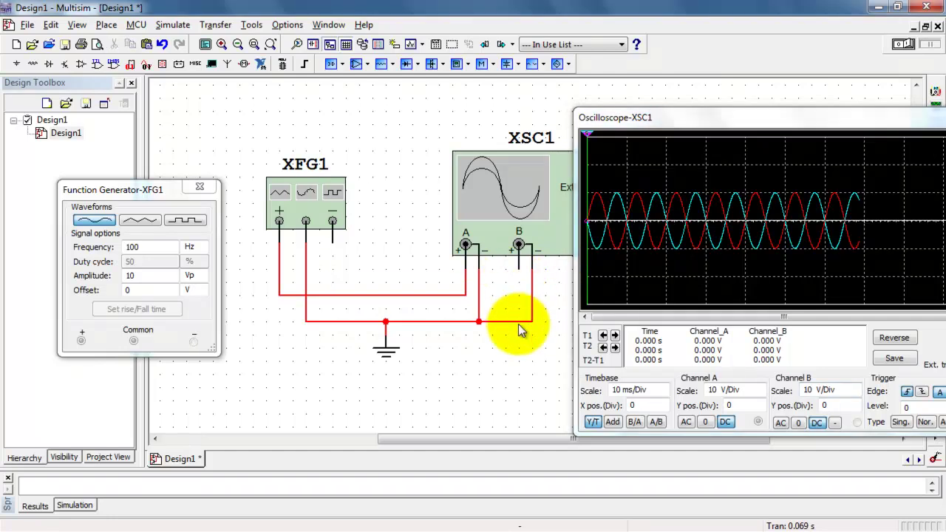
key(Delete)
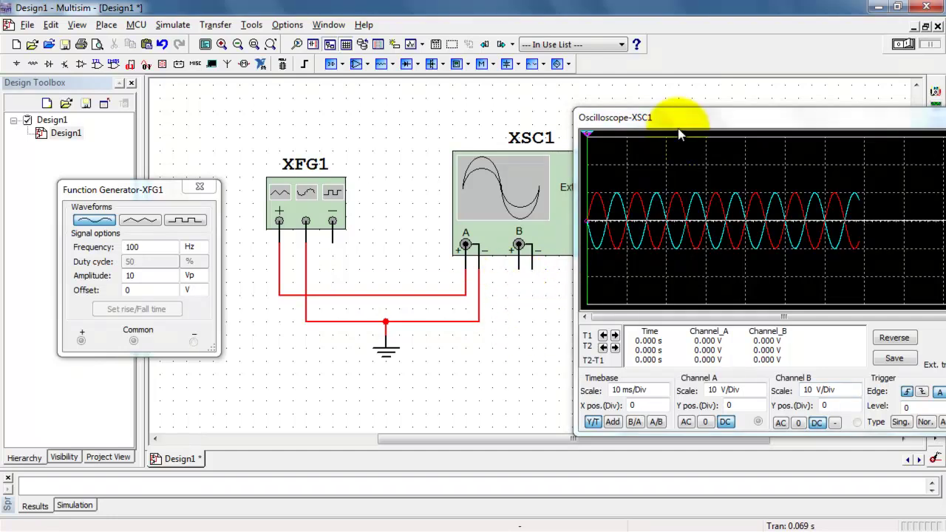
drag(672, 116, 561, 121)
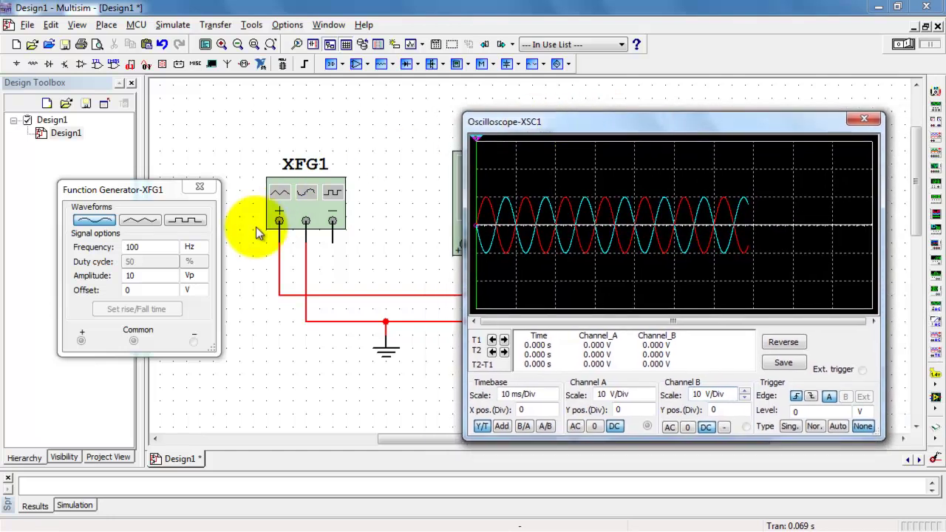
Start the simulation and switch XFG1 from a triangle to a square wave.
click(910, 45)
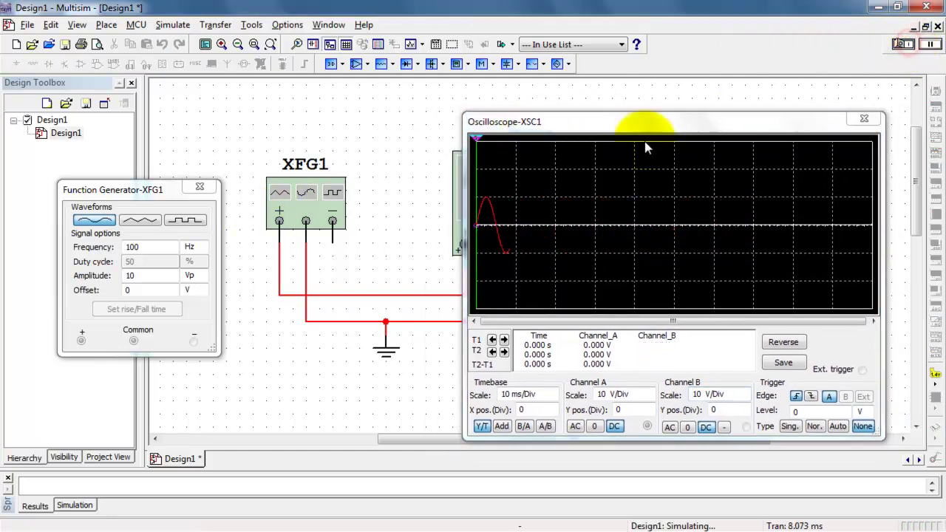
click(142, 223)
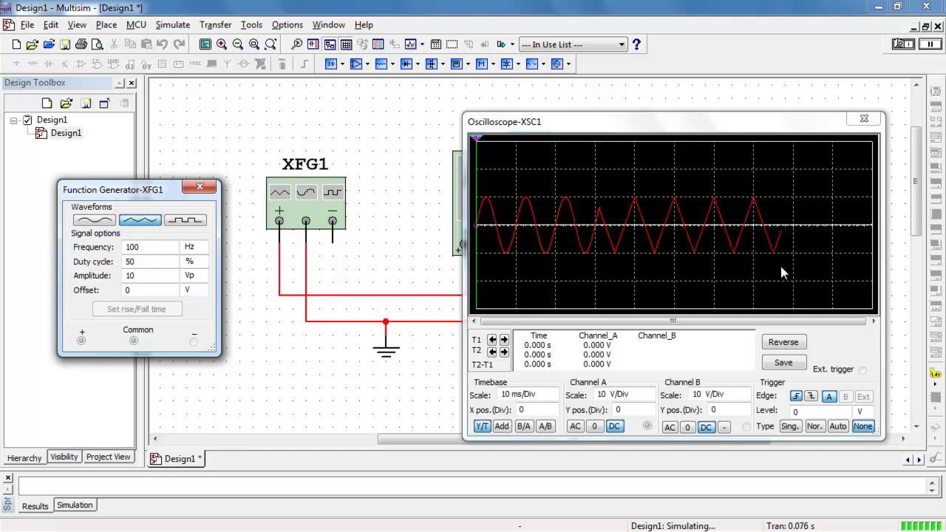
click(189, 222)
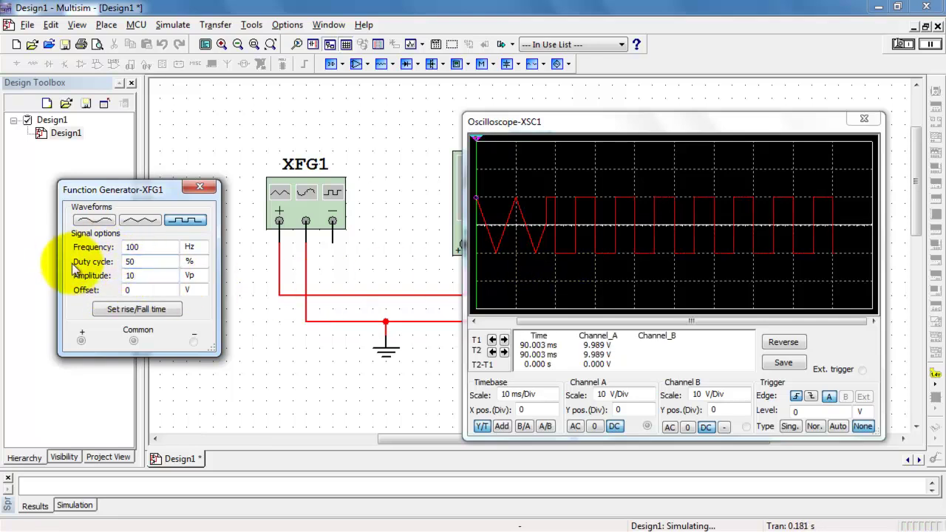
Try the square wave at 10% and then 80% duty cycle.
double_click(135, 262)
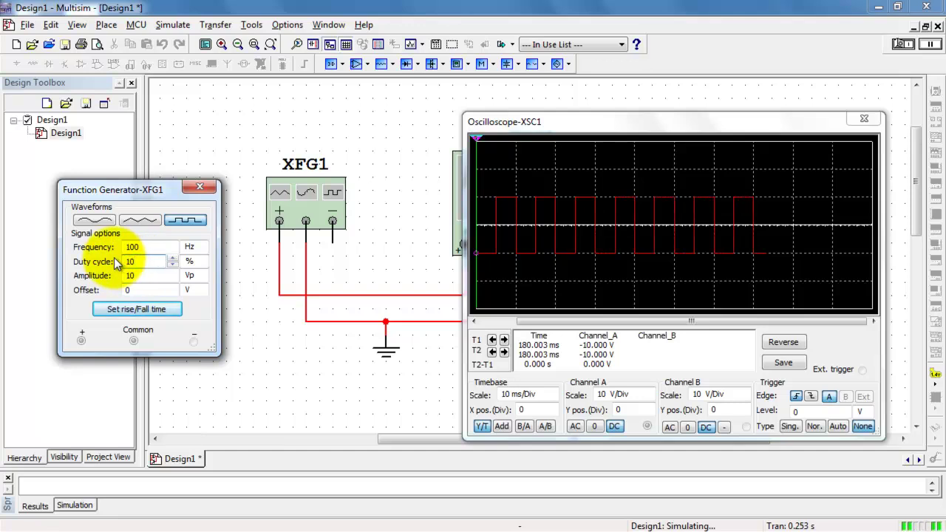
text(10)
click(275, 330)
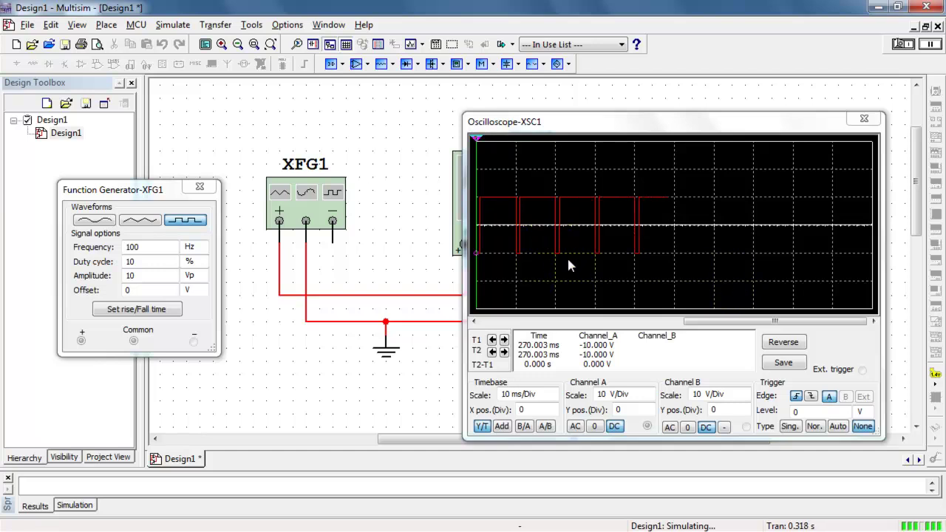
click(128, 263)
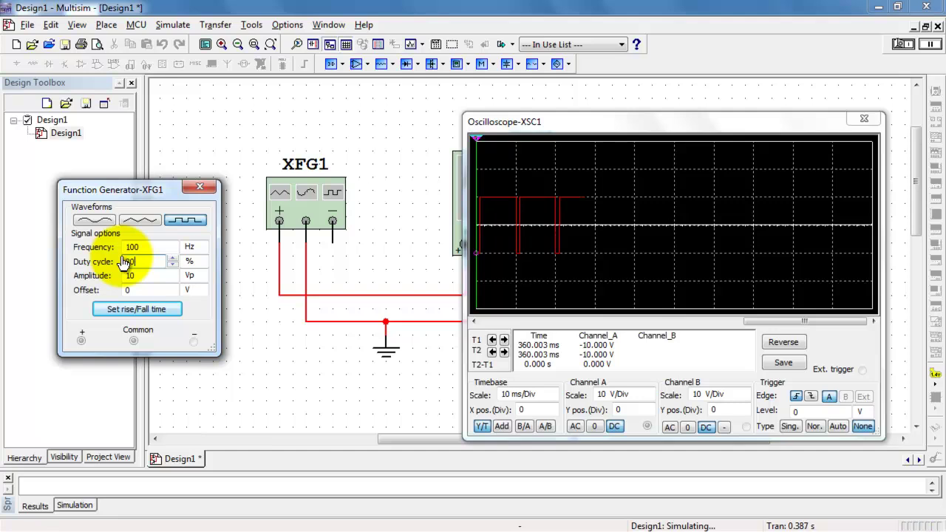
text(80)
click(264, 354)
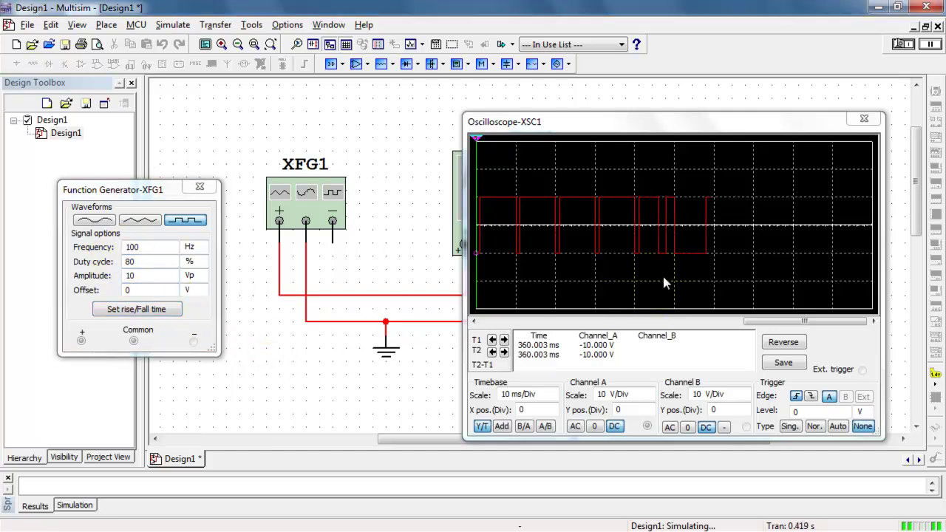
Reset the duty cycle to 50% and switch back to a triangle wave.
click(134, 262)
text(50)
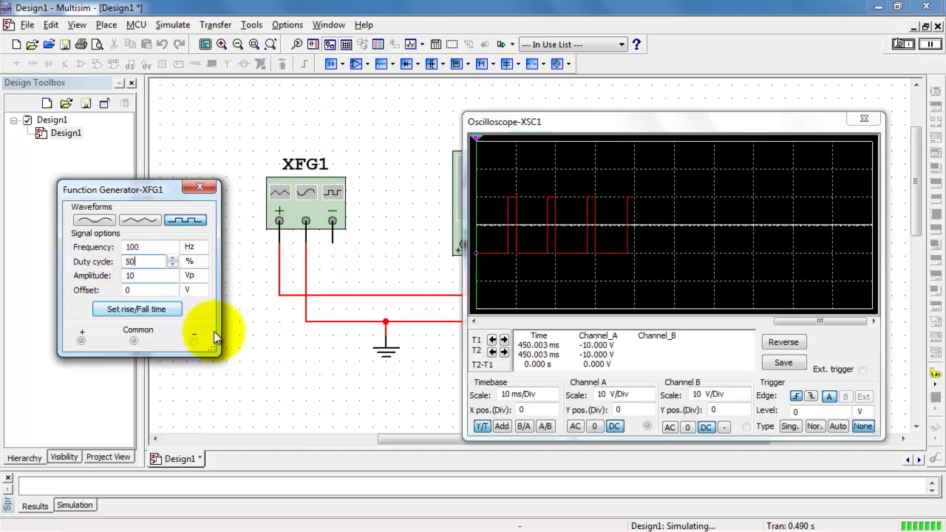
click(256, 353)
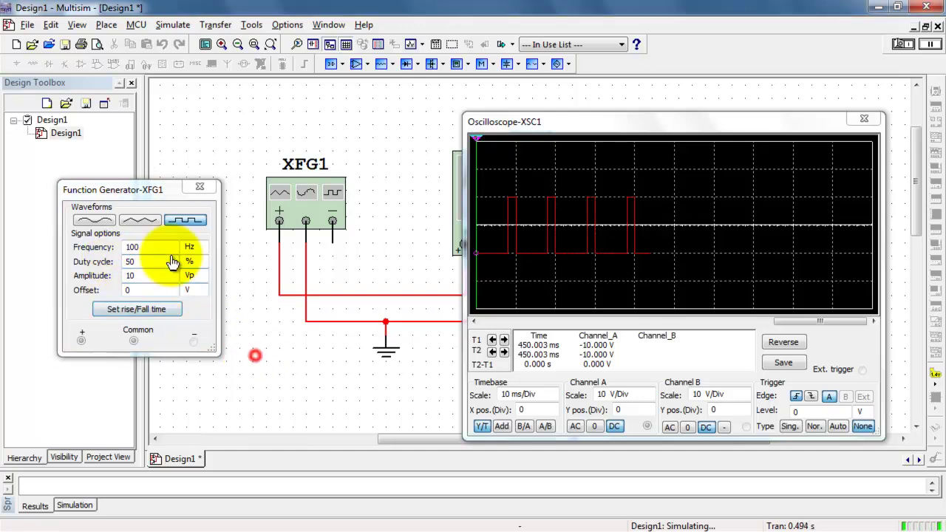
click(142, 222)
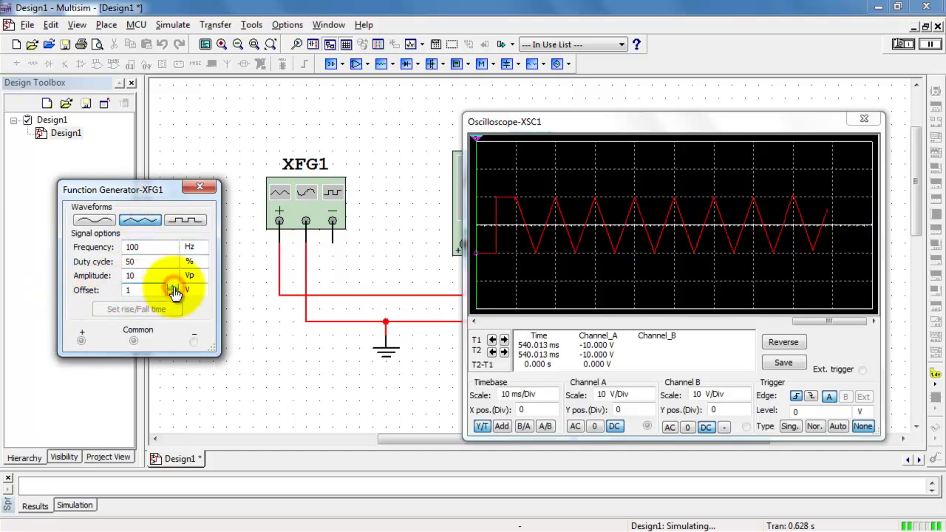
Raise the triangle wave's DC offset in one-volt steps up to 6 V.
click(174, 287)
click(173, 287)
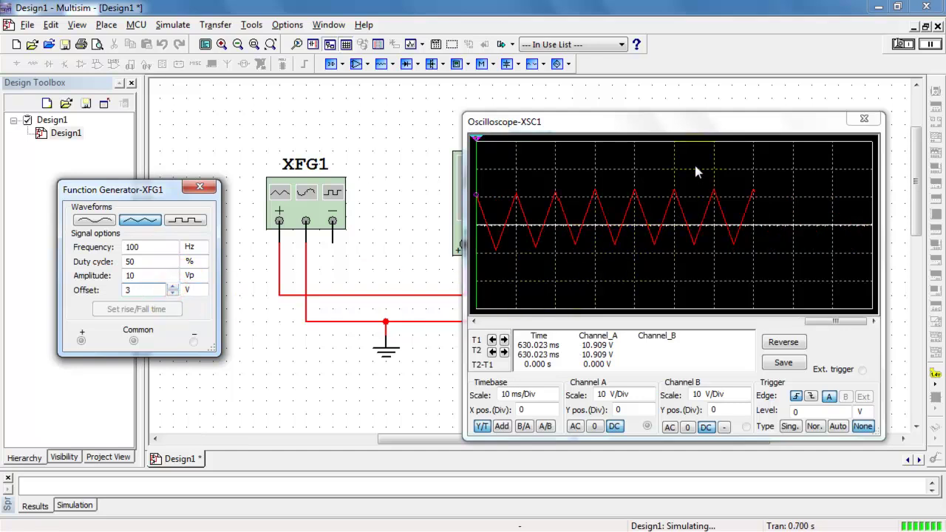
click(156, 360)
click(174, 287)
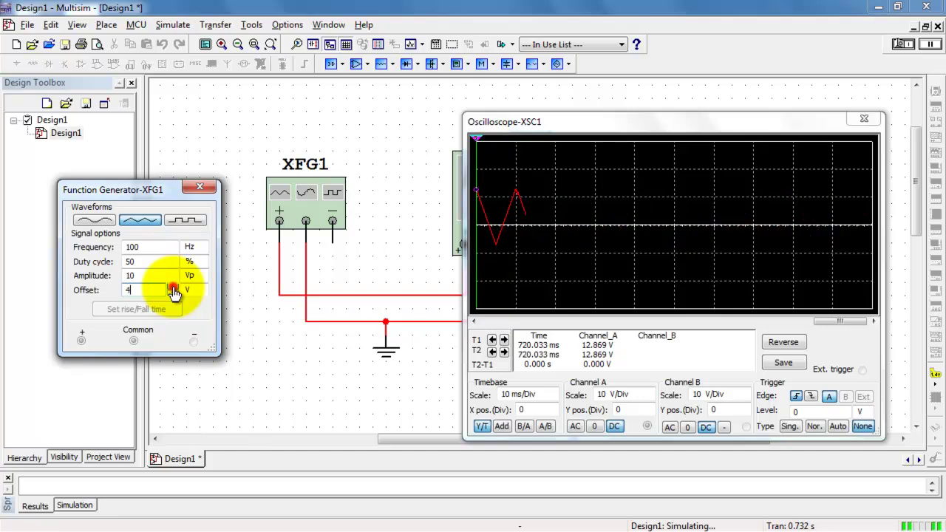
click(174, 287)
click(174, 287)
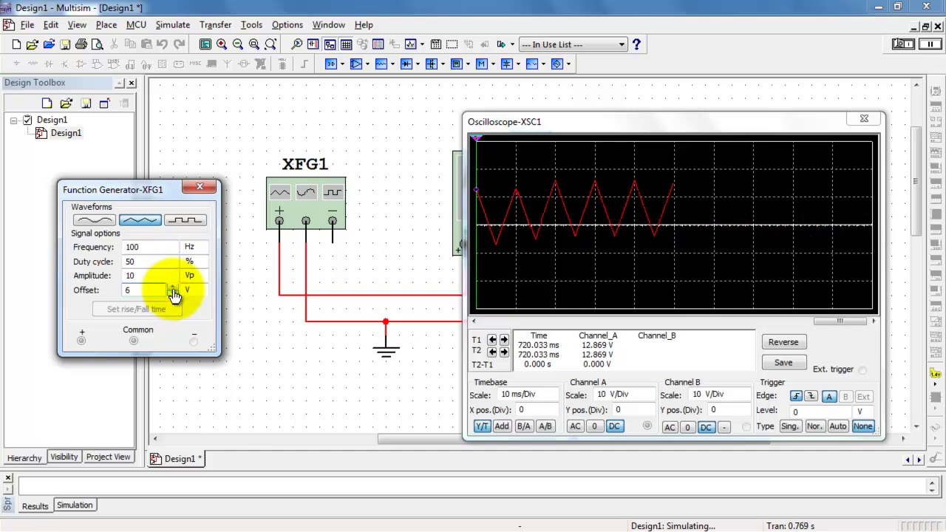